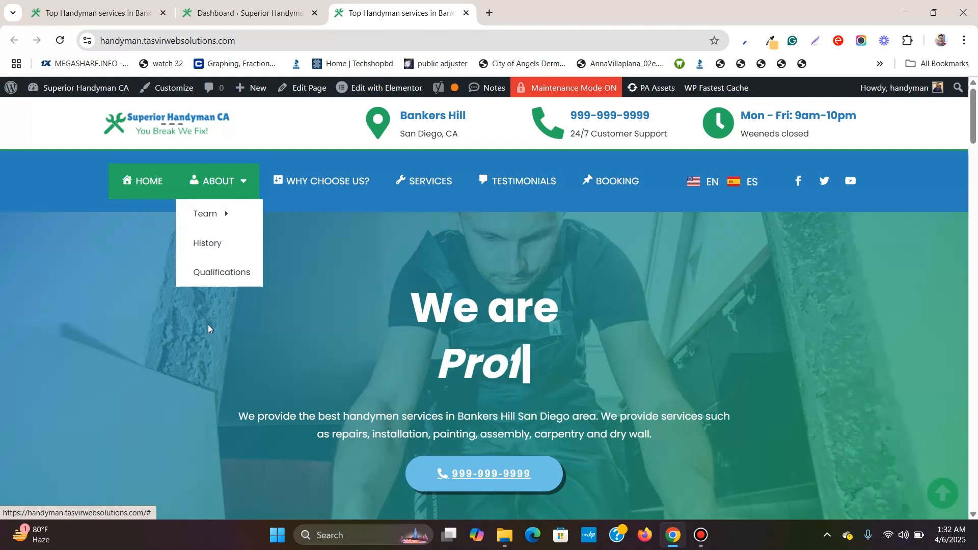
# - Examine the submenu items under About in the website's navigation
pyautogui.moveTo(229, 188)
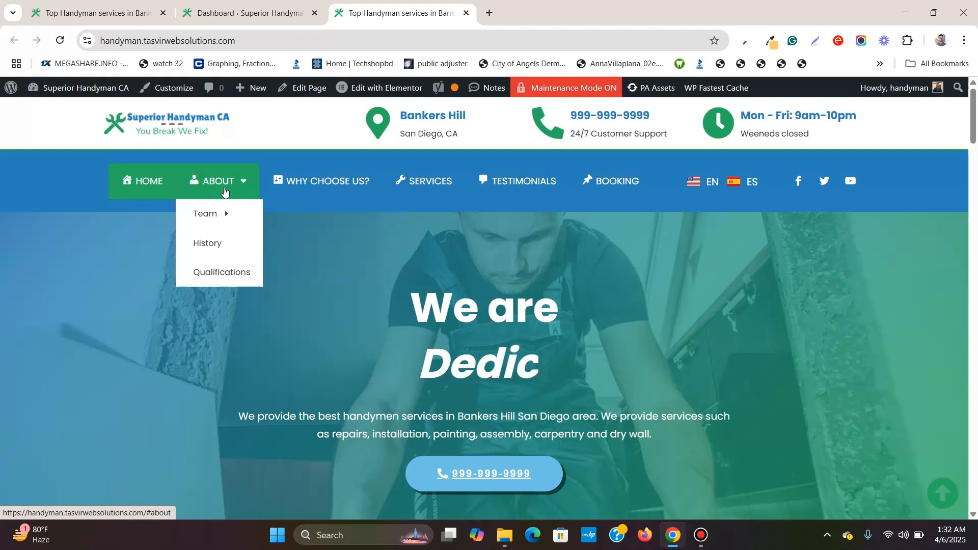
pyautogui.moveTo(228, 216)
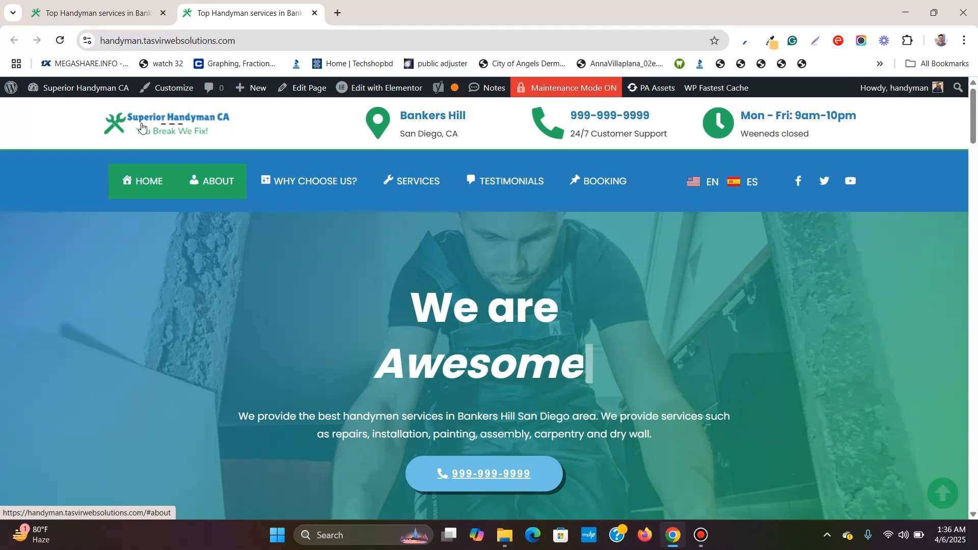
# - Open the site's admin dashboard in a new browser tab and go to the Menus editing page for Main Menu
pyautogui.moveTo(66, 89)
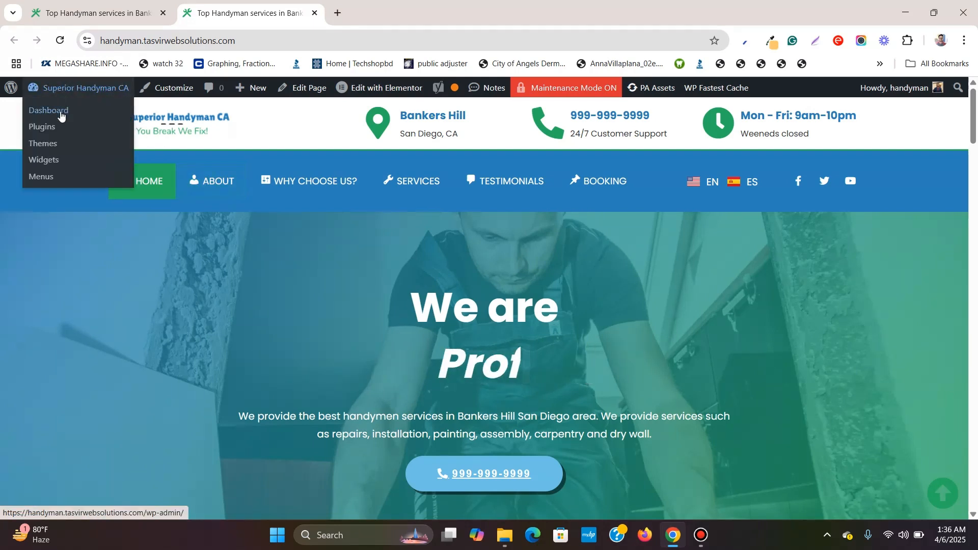
pyautogui.rightClick(63, 111)
pyautogui.click(91, 134)
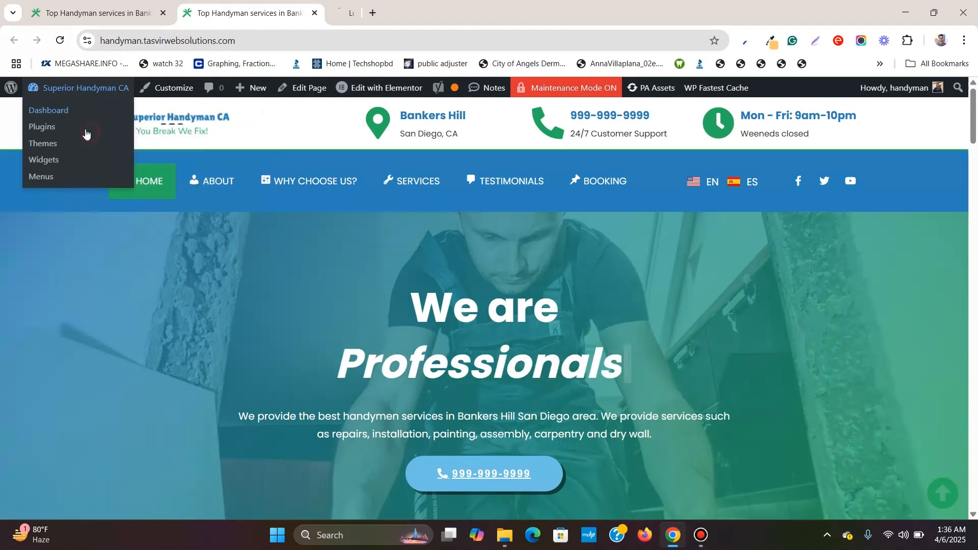
pyautogui.click(428, 4)
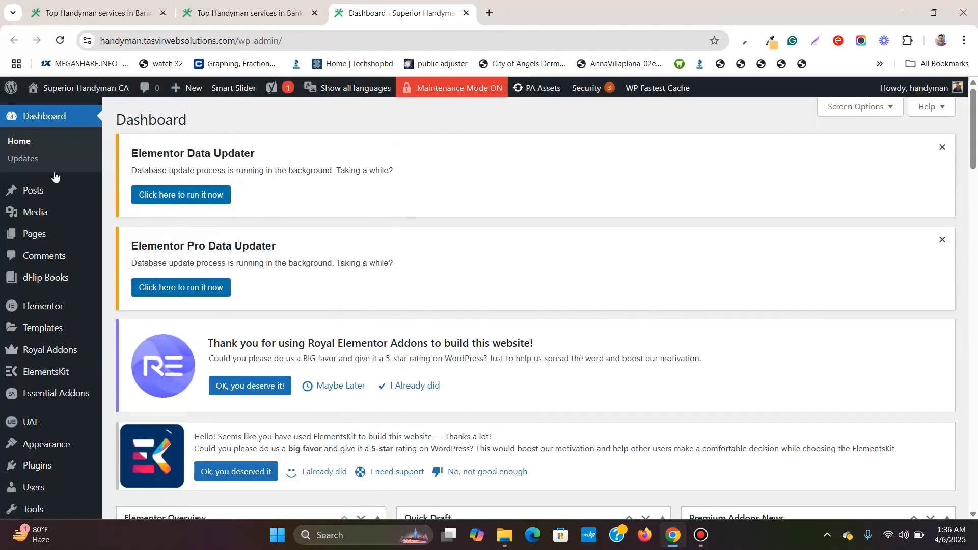
pyautogui.scroll(-1, 143, 345)
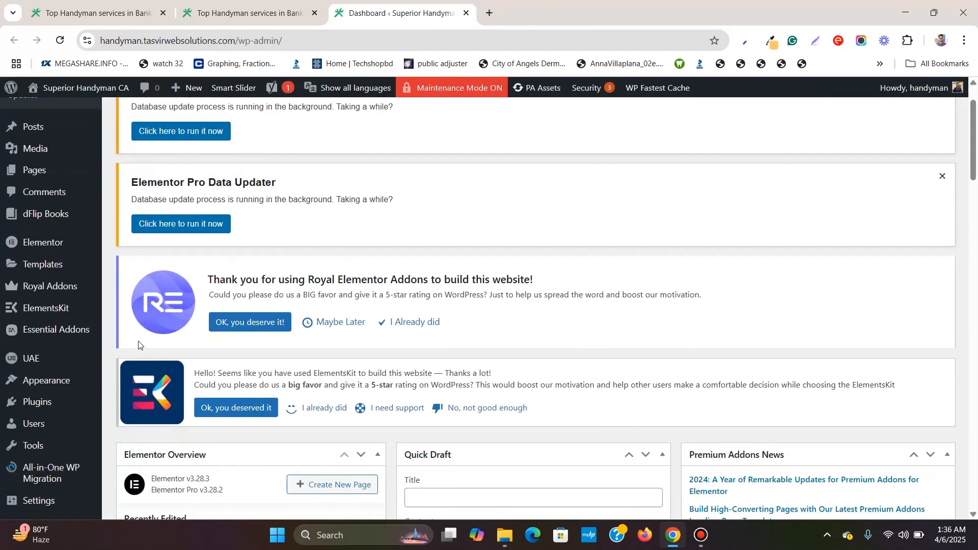
pyautogui.moveTo(45, 385)
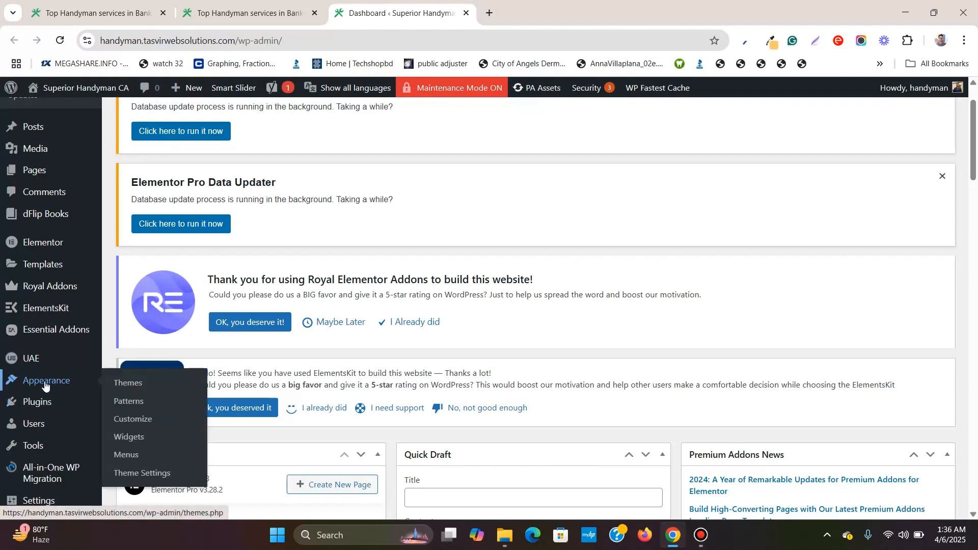
pyautogui.click(135, 454)
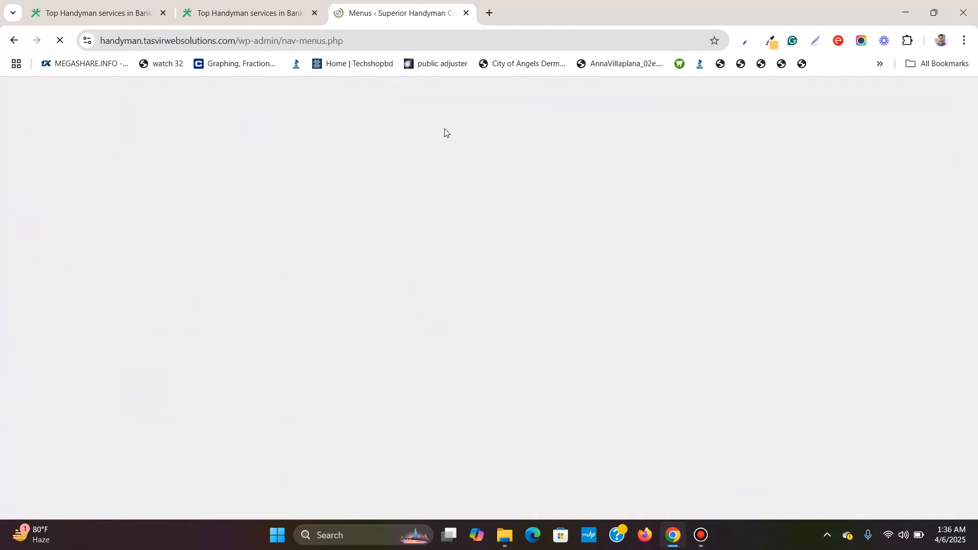
pyautogui.scroll(-10, 452, 137)
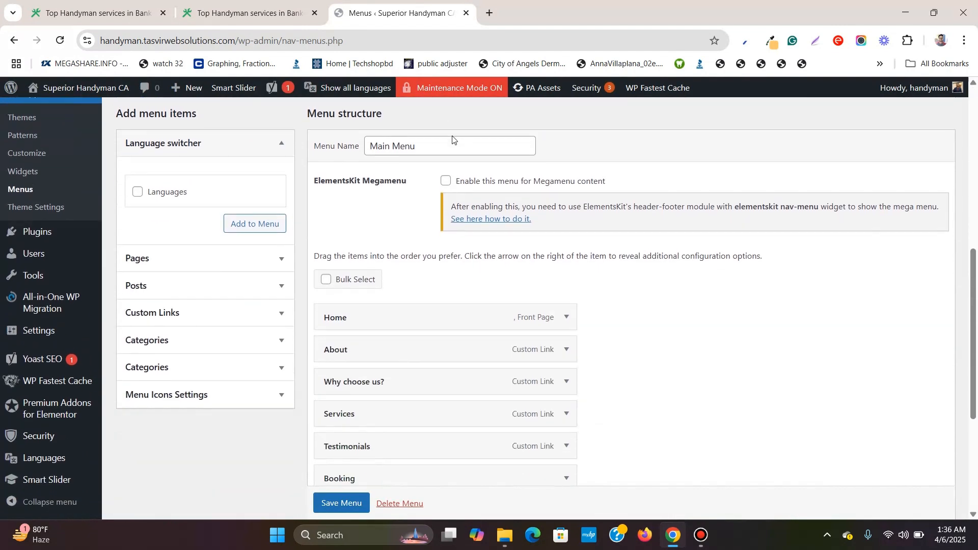
pyautogui.click(304, 2)
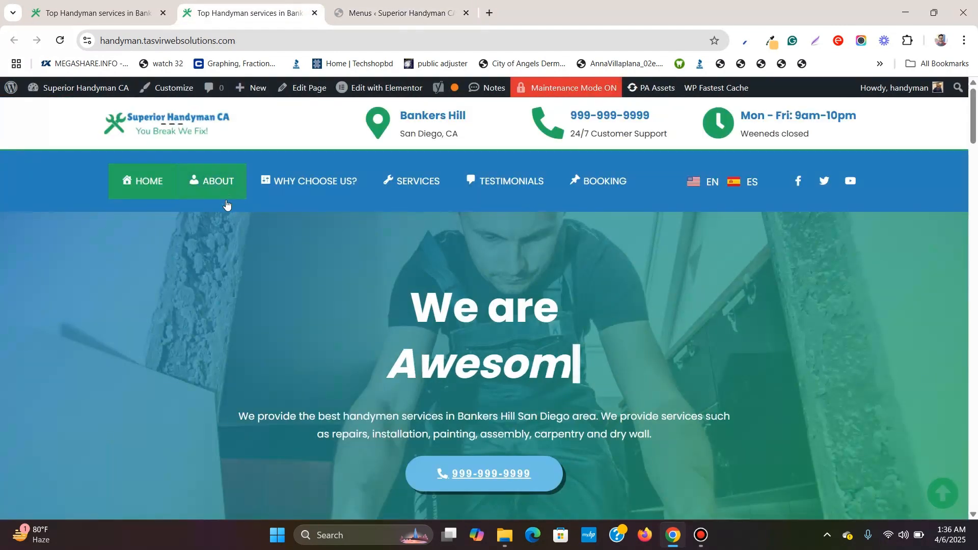
pyautogui.click(375, 14)
# - Add a custom link "Team" with URL # to Main Menu and nest it as a sub item under About
pyautogui.scroll(1, 244, 292)
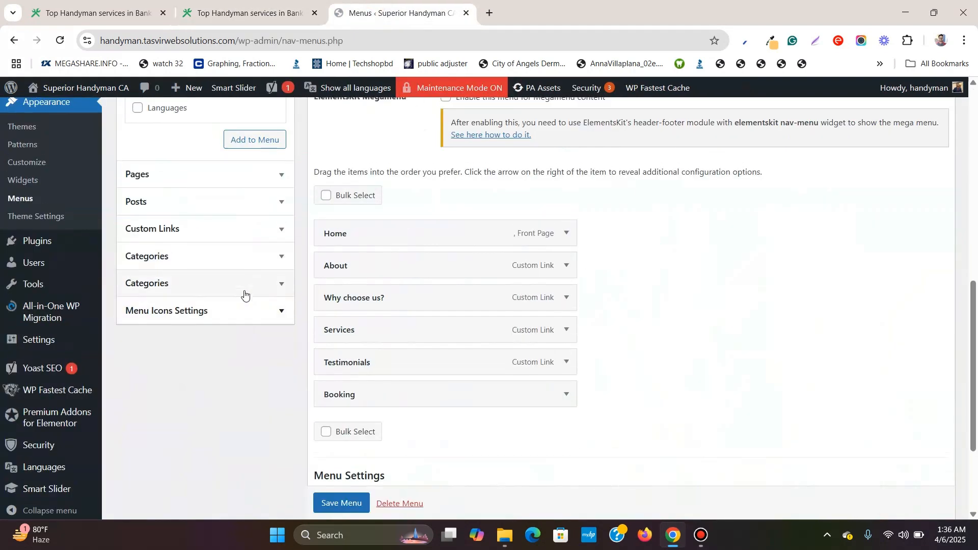
pyautogui.click(264, 289)
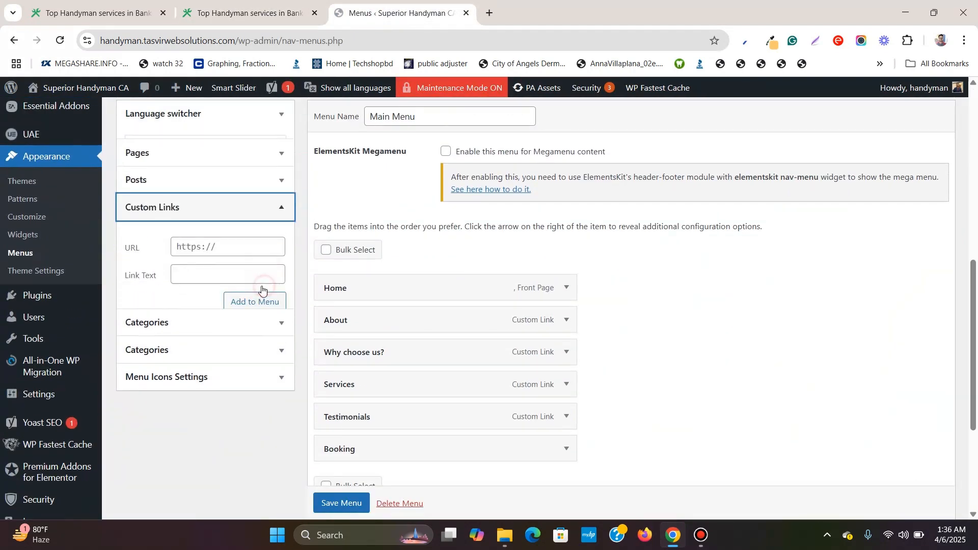
pyautogui.scroll(1, 186, 290)
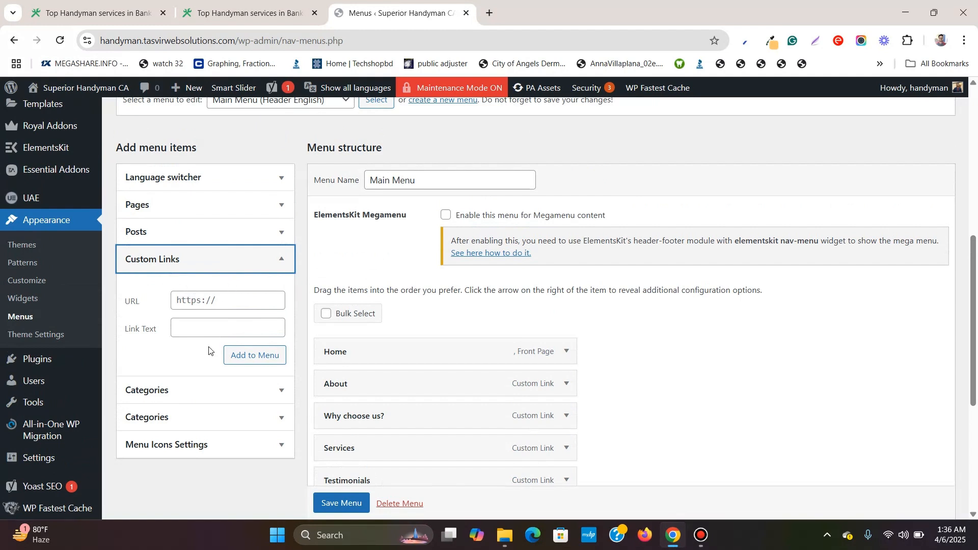
pyautogui.click(212, 324)
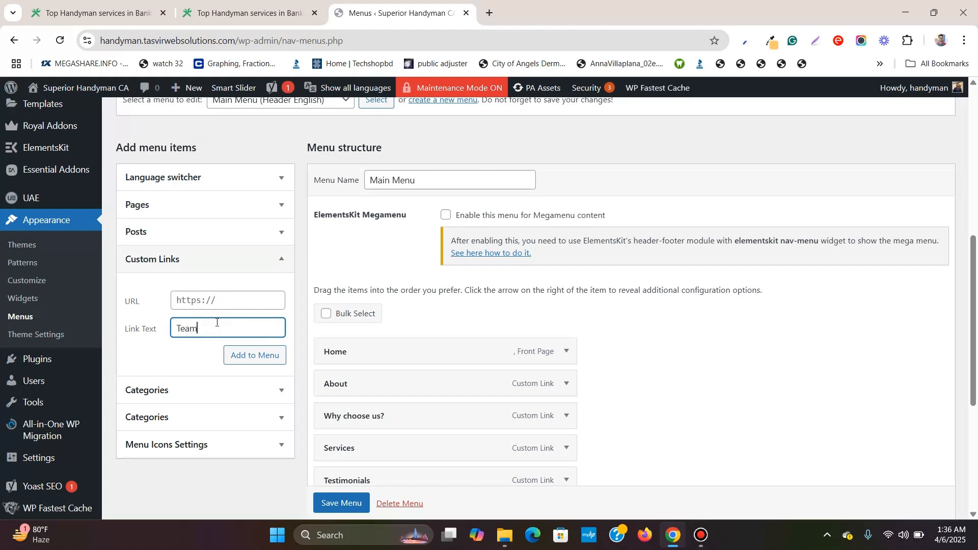
pyautogui.click(233, 300)
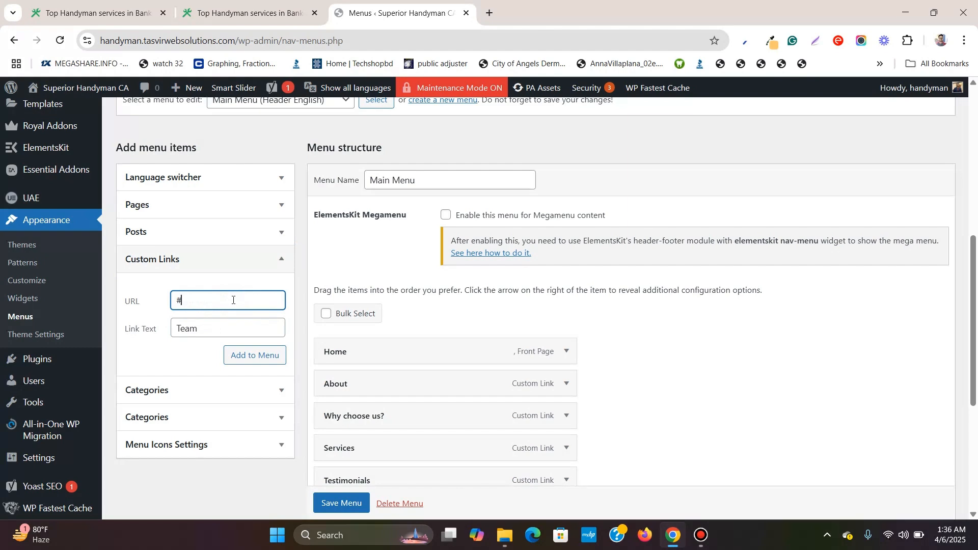
pyautogui.click(257, 354)
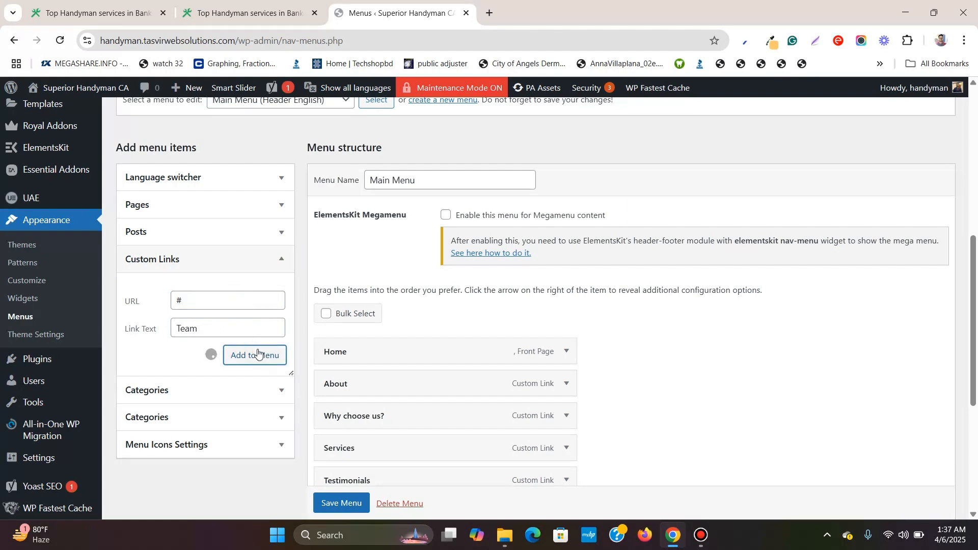
pyautogui.scroll(-1, 245, 288)
pyautogui.scroll(-1, 246, 293)
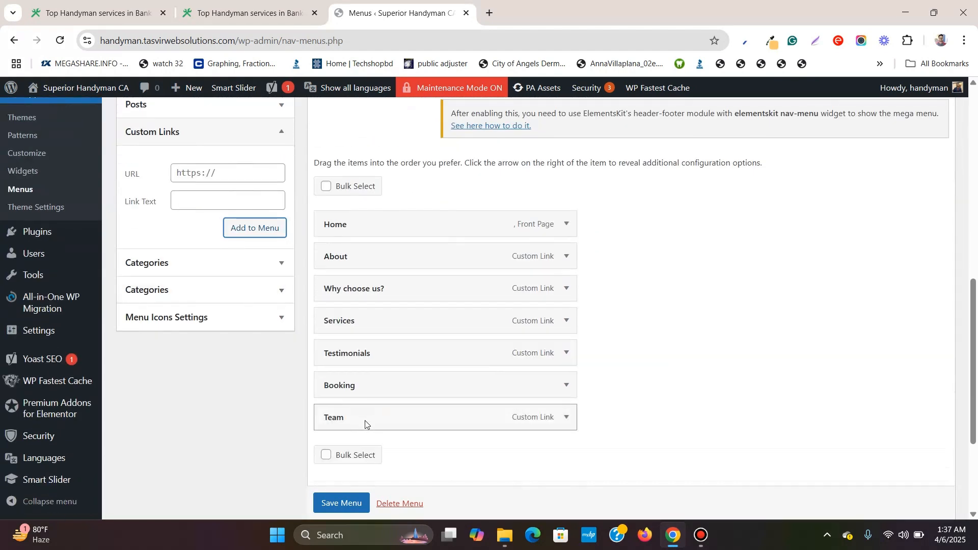
pyautogui.moveTo(365, 424); pyautogui.dragTo(363, 292)
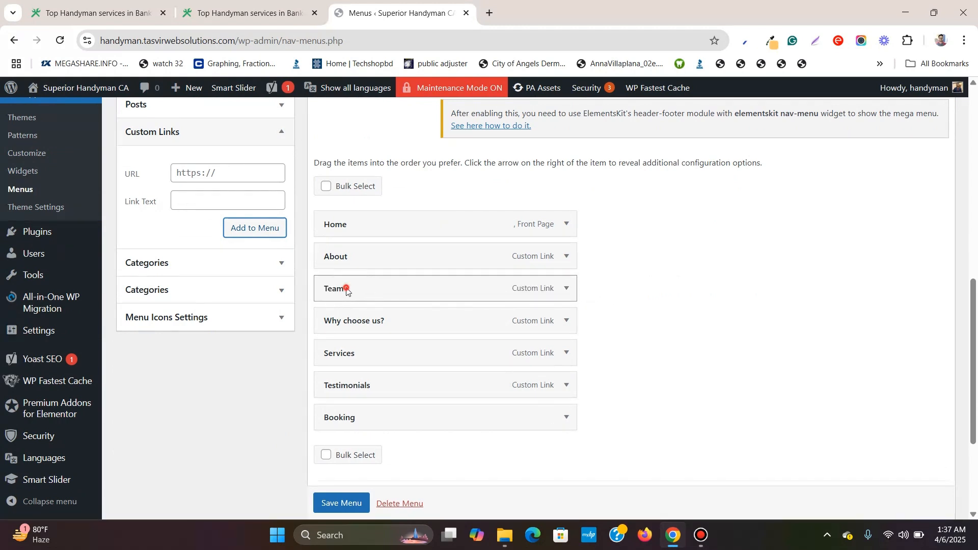
pyautogui.moveTo(346, 290); pyautogui.dragTo(387, 291)
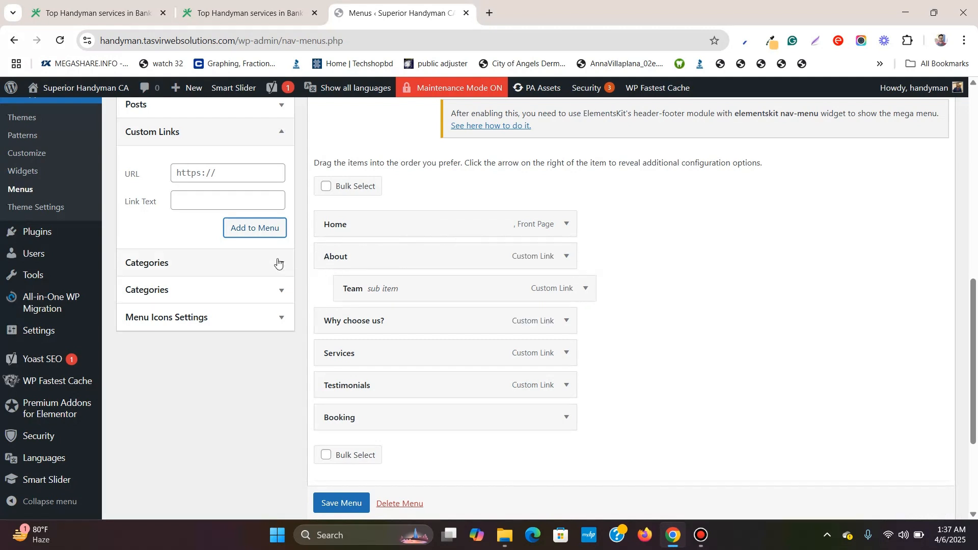
# - Add a custom link "History" with URL # and nest it under About, directly below Team
pyautogui.click(227, 204)
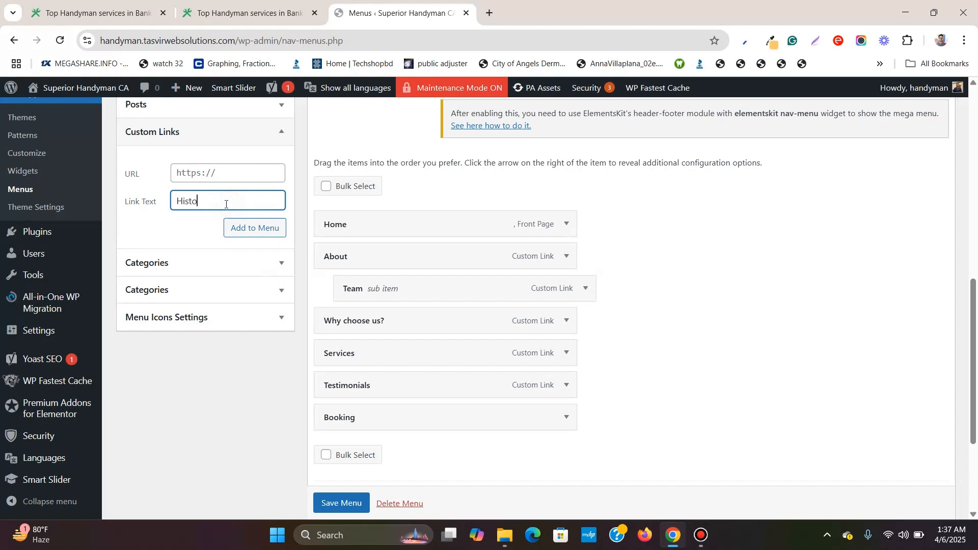
pyautogui.click(240, 173)
pyautogui.write('#')
pyautogui.click(263, 232)
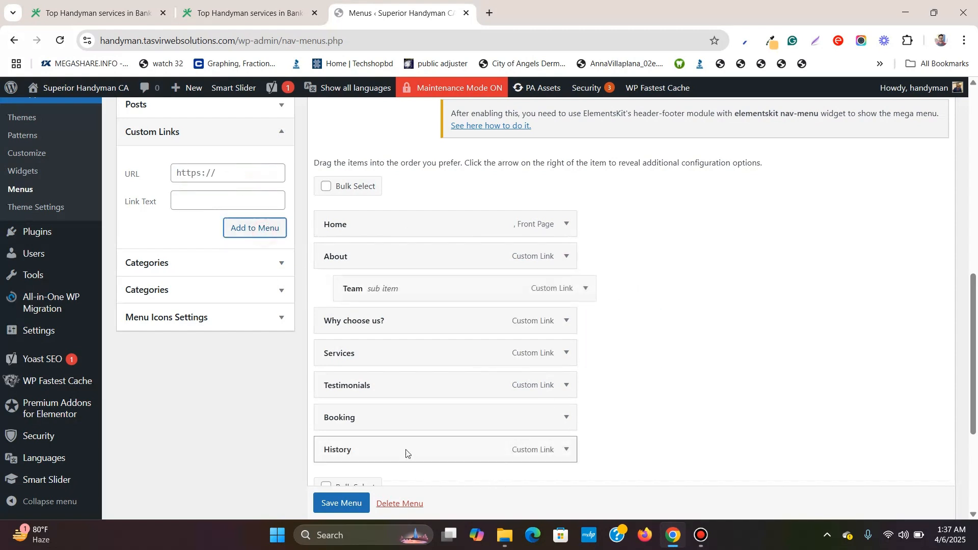
pyautogui.moveTo(404, 457); pyautogui.dragTo(397, 323)
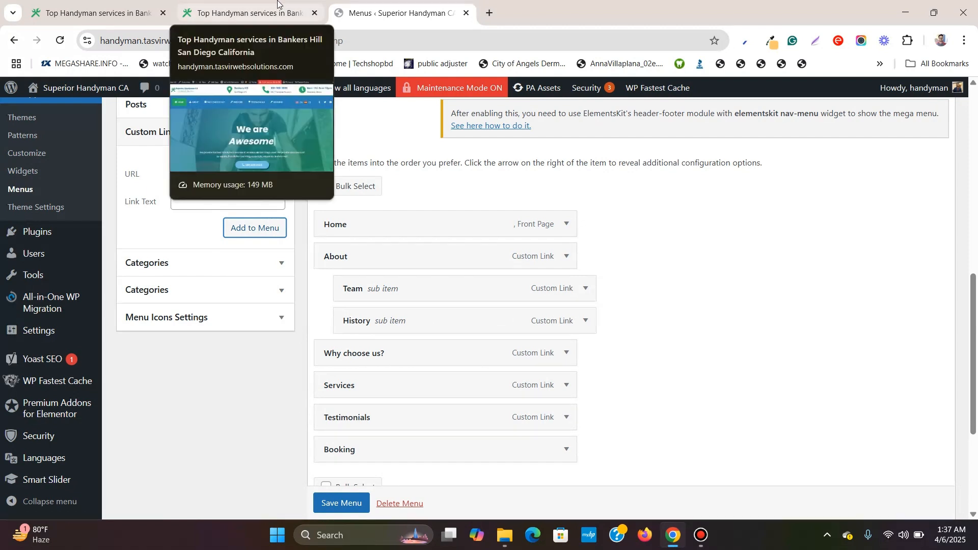
# - Add a custom link "Qualication" with URL # and nest it under About, directly below History
pyautogui.click(219, 205)
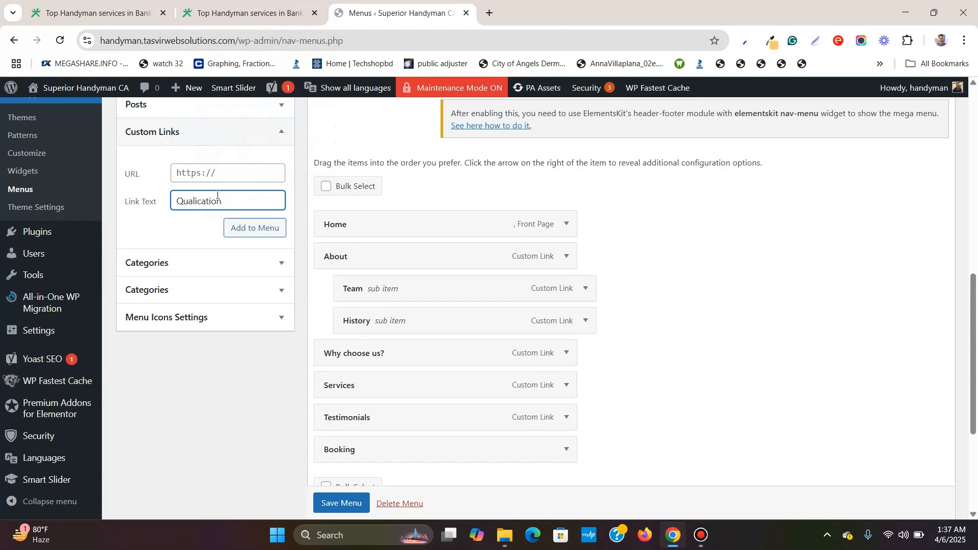
pyautogui.click(223, 171)
pyautogui.click(205, 201)
pyautogui.rightClick(206, 202)
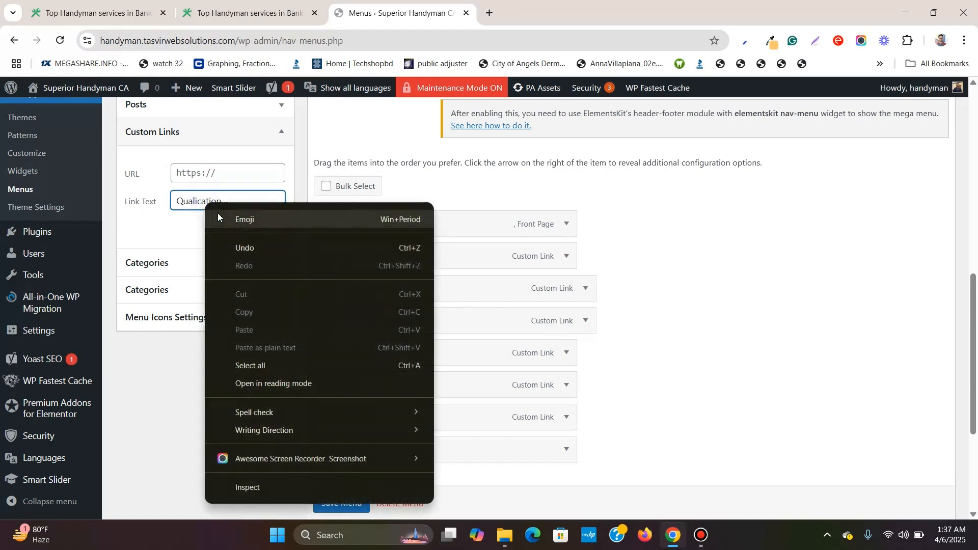
pyautogui.click(194, 185)
pyautogui.click(202, 174)
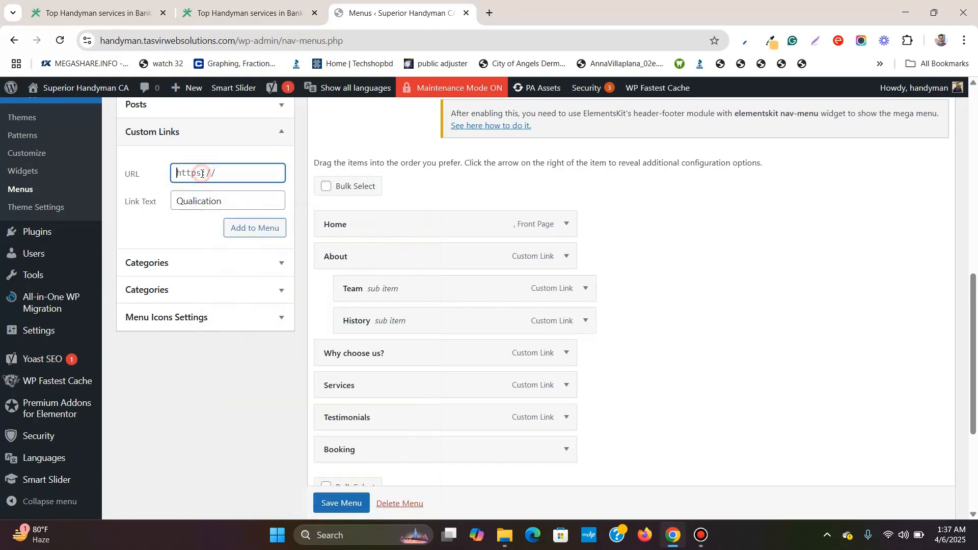
pyautogui.write('#')
pyautogui.click(251, 230)
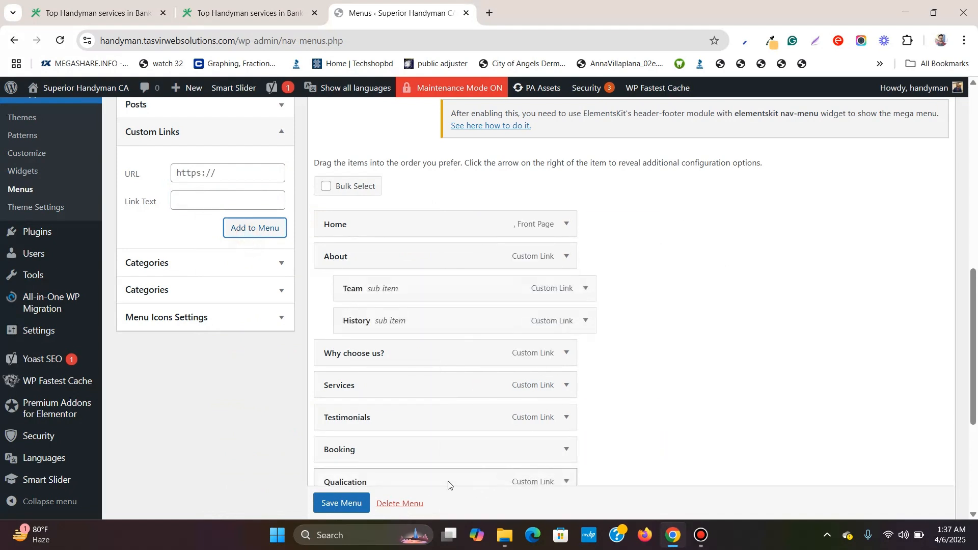
pyautogui.scroll(-1, 428, 428)
pyautogui.moveTo(425, 427); pyautogui.dragTo(440, 303)
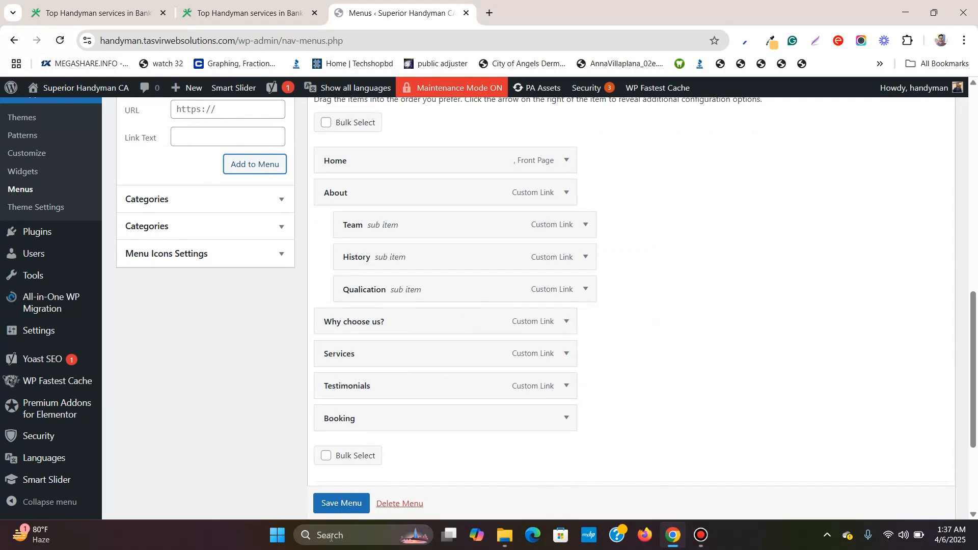
# - Save Main Menu with the new sub items under About
pyautogui.scroll(-1, 353, 505)
pyautogui.click(352, 504)
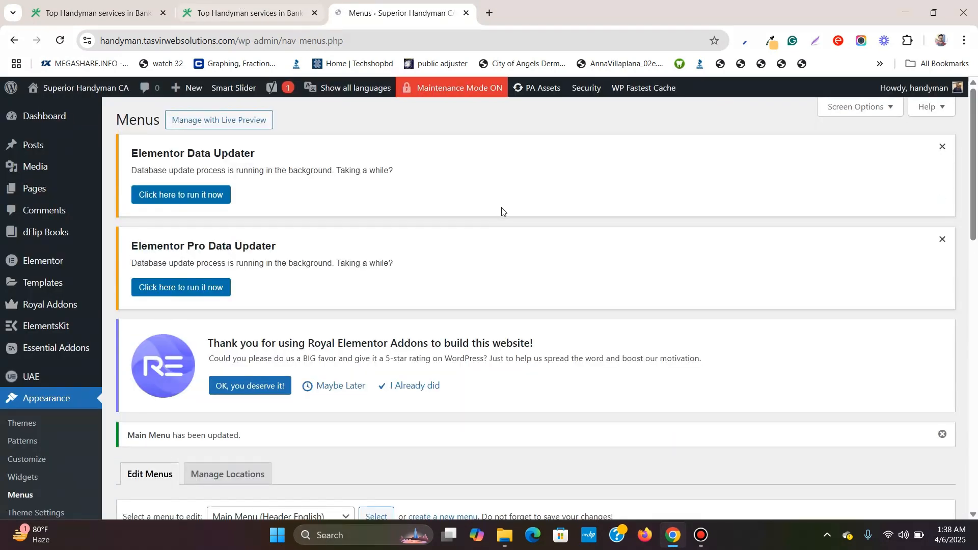
pyautogui.scroll(-5, 502, 212)
pyautogui.scroll(-9, 501, 212)
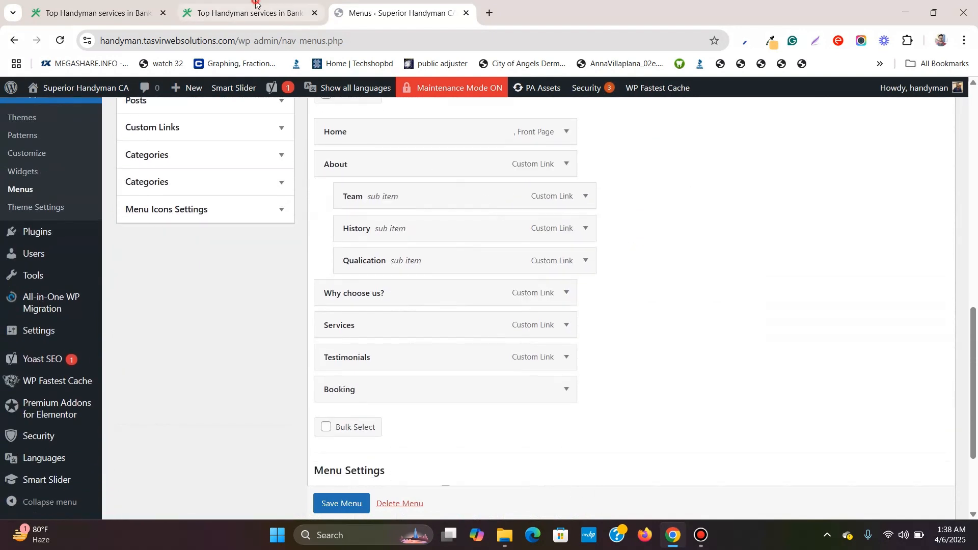
# - Reload the live homepage and check the sub items in the About dropdown
pyautogui.click(245, 12)
pyautogui.click(66, 43)
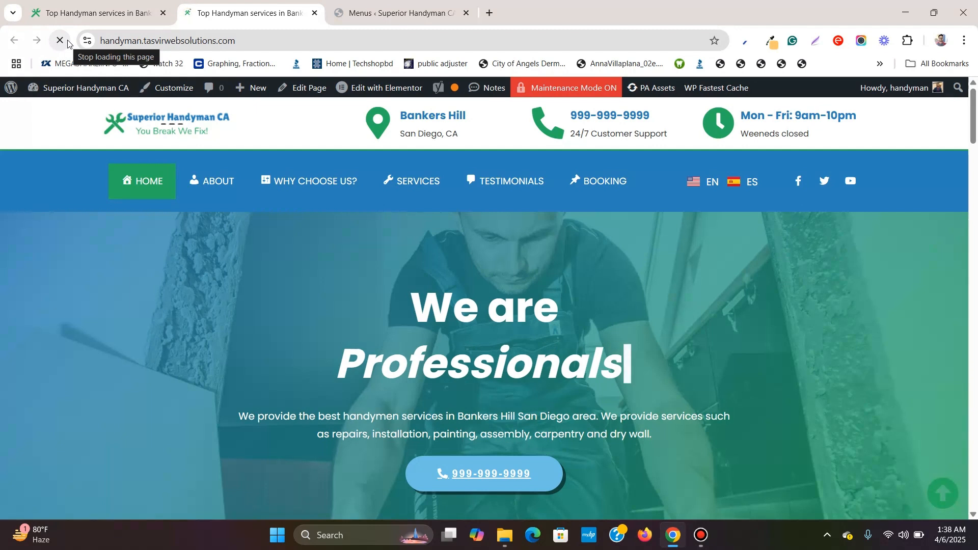
pyautogui.moveTo(219, 182)
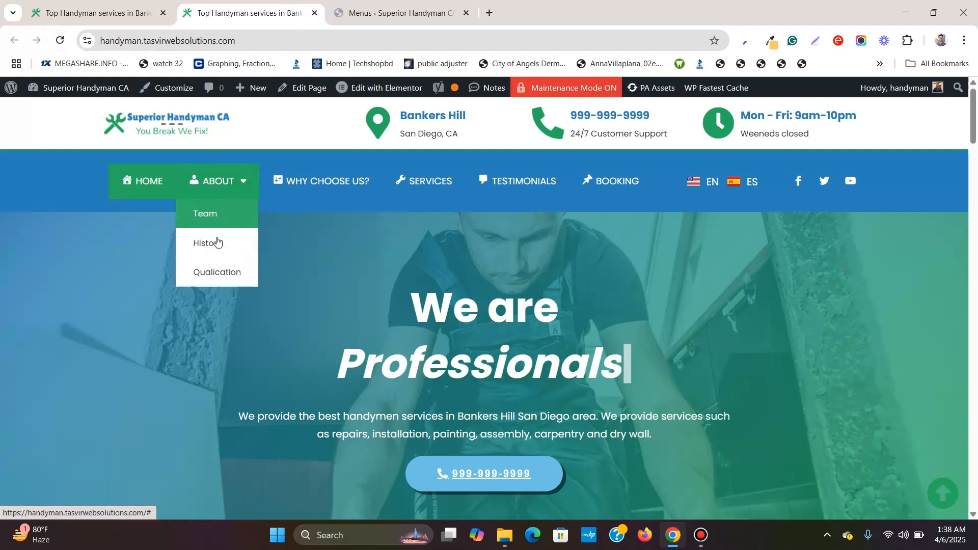
# - Add a custom link with the first team member's full name and URL #, and nest it under Team in Main Menu
pyautogui.hotkey('ctrl', 'Tab')
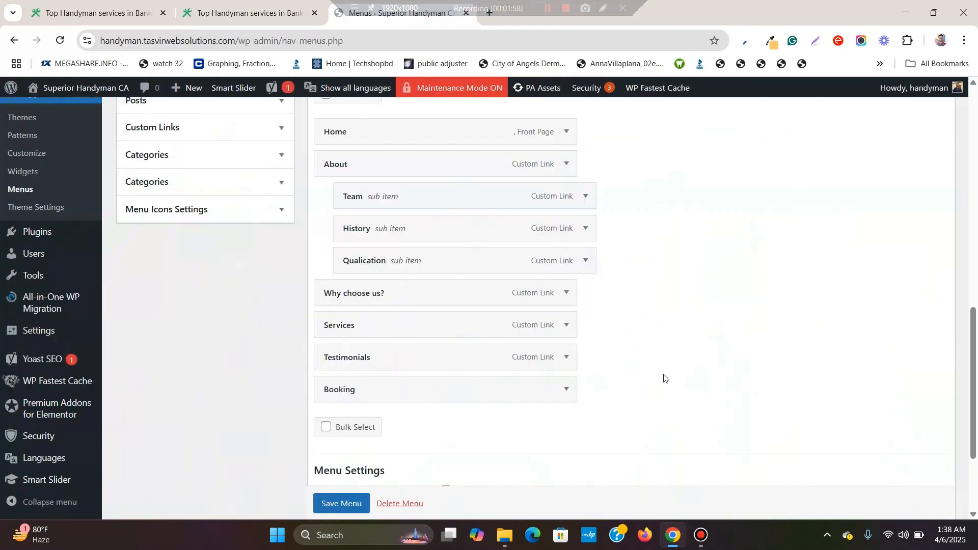
pyautogui.scroll(1, 489, 300)
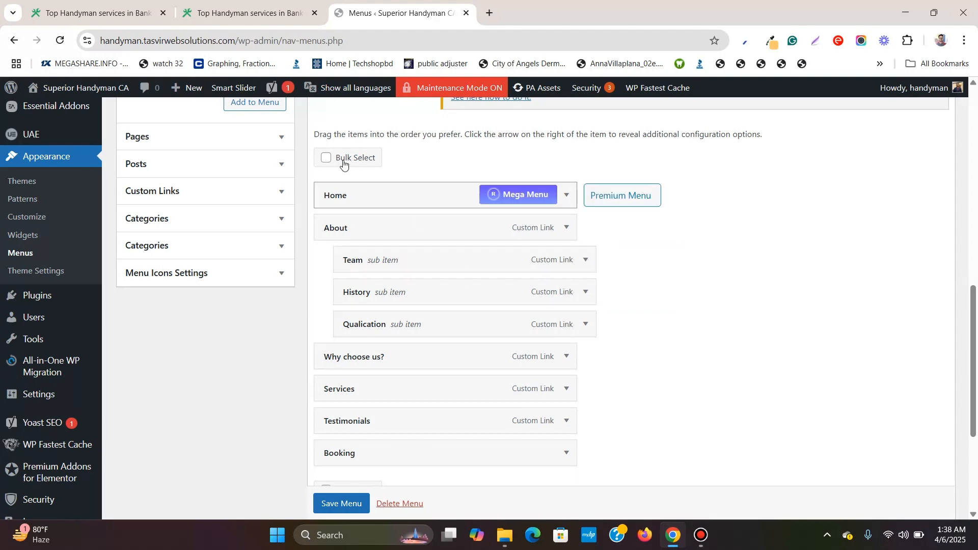
pyautogui.click(282, 192)
pyautogui.scroll(3, 247, 229)
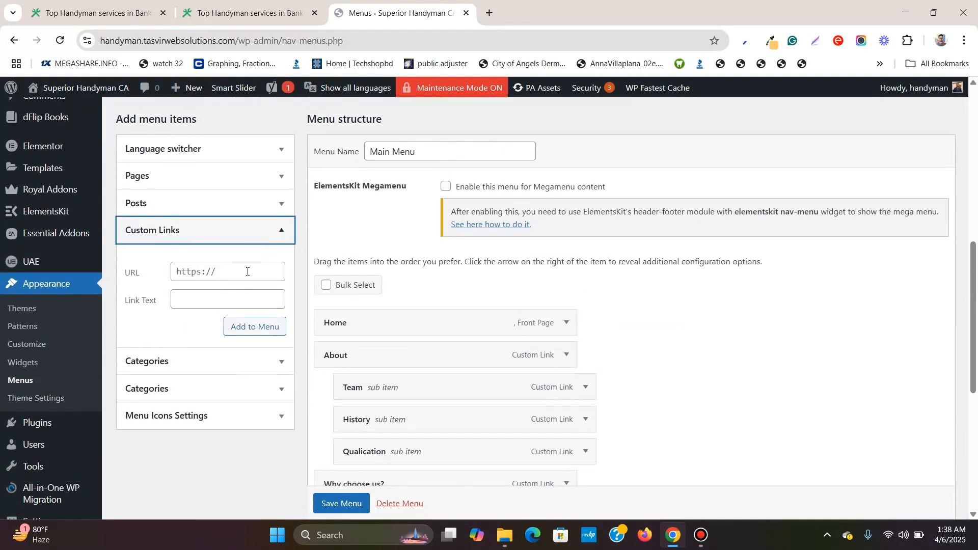
pyautogui.click(235, 302)
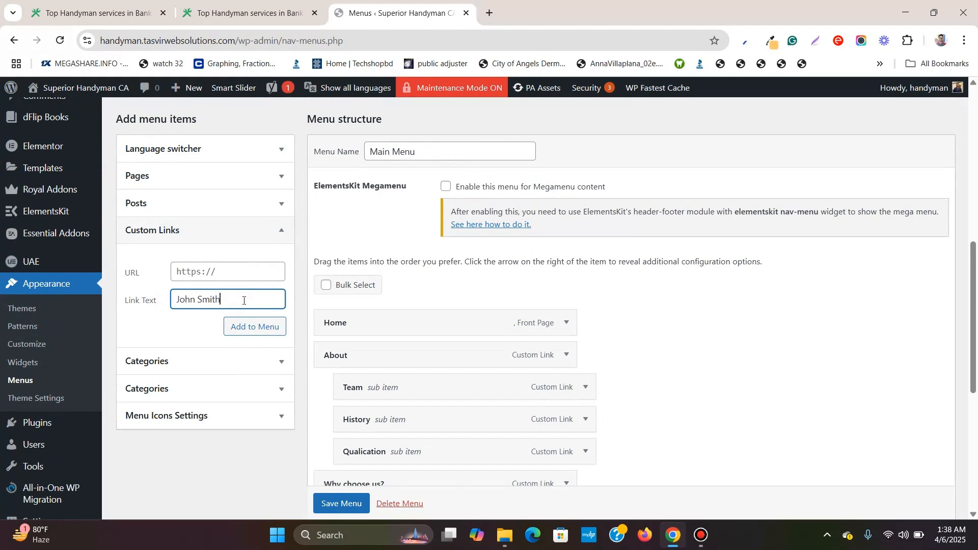
pyautogui.click(228, 279)
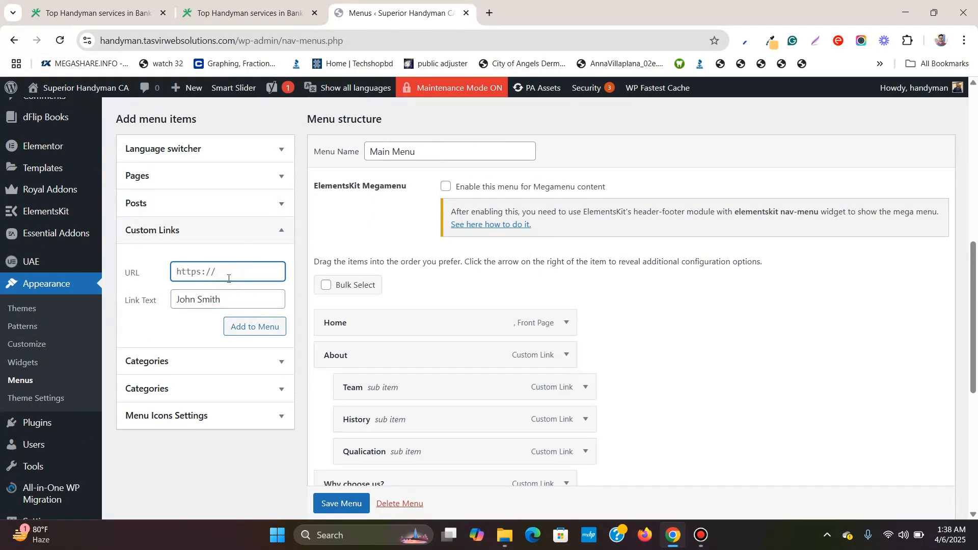
pyautogui.write('#')
pyautogui.click(258, 328)
pyautogui.scroll(-4, 268, 313)
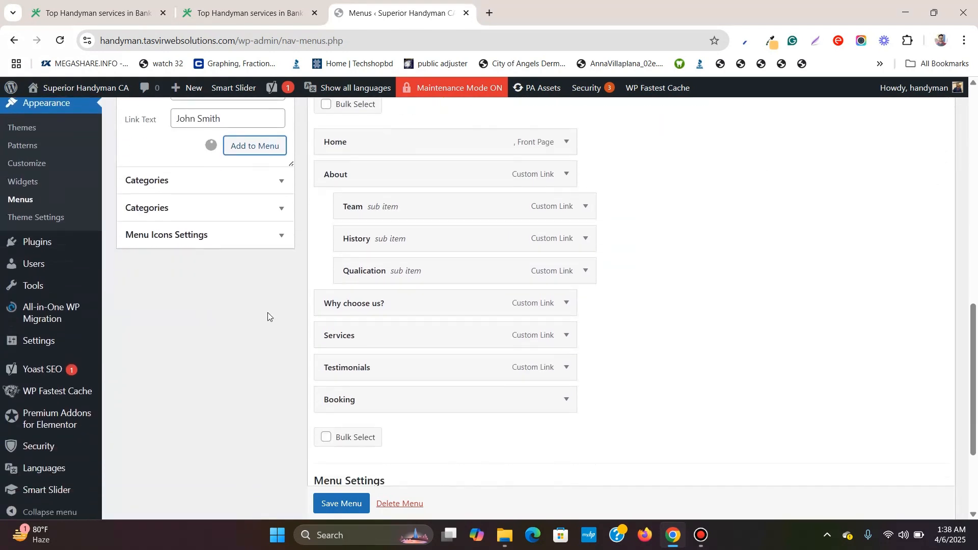
pyautogui.moveTo(371, 426); pyautogui.dragTo(423, 232)
# - Add a custom link with the second team member's full name and URL #, and nest it under Team, below the first member
pyautogui.scroll(3, 171, 233)
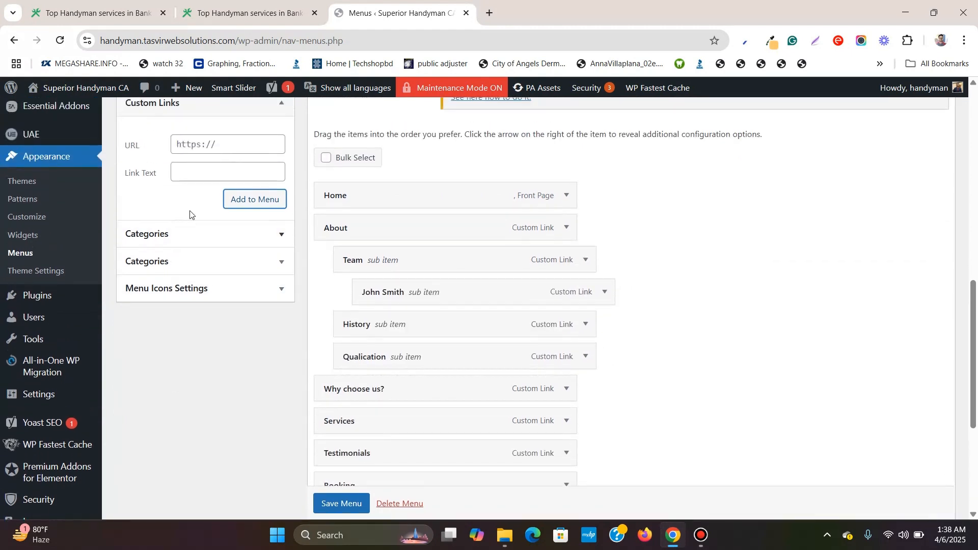
pyautogui.click(201, 237)
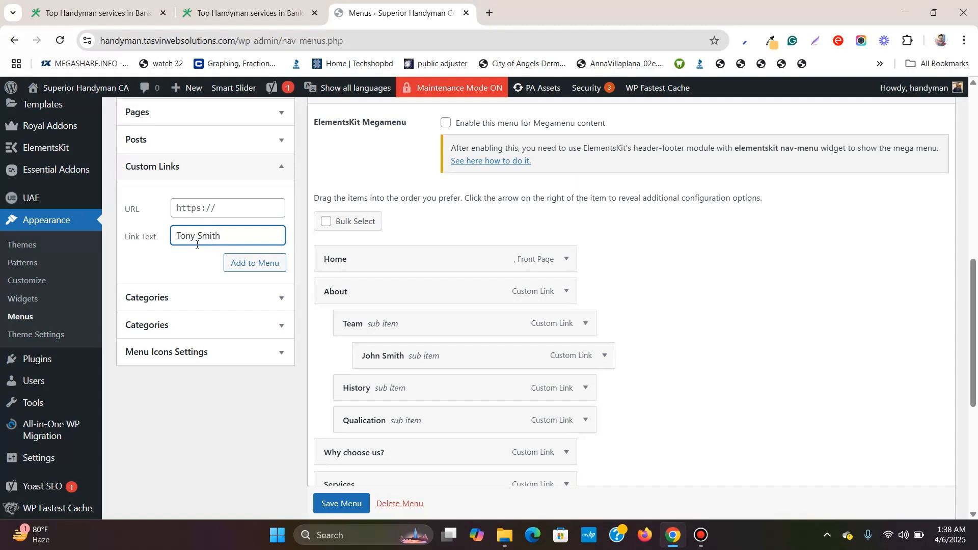
pyautogui.click(206, 211)
pyautogui.hotkey('ctrl', 'a')
pyautogui.write('#')
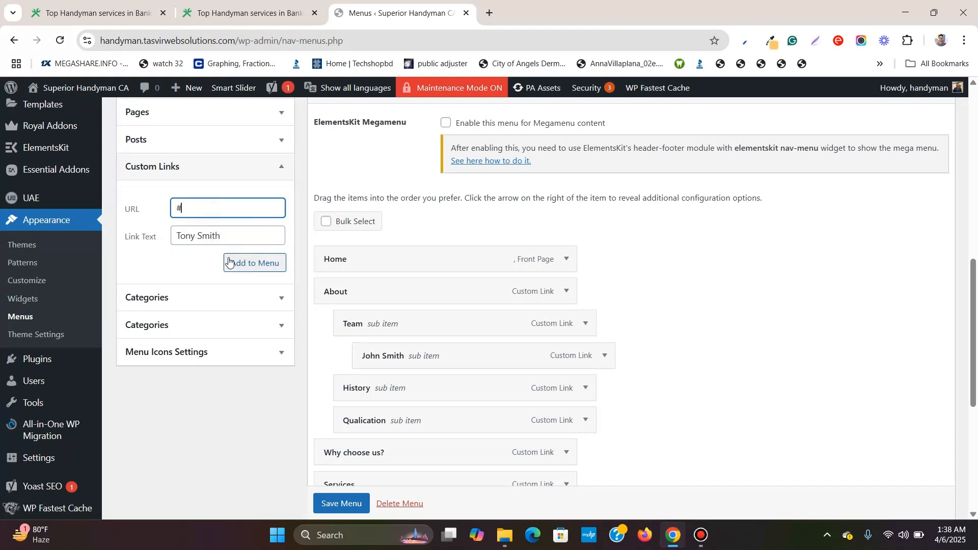
pyautogui.click(234, 263)
pyautogui.scroll(-3, 508, 282)
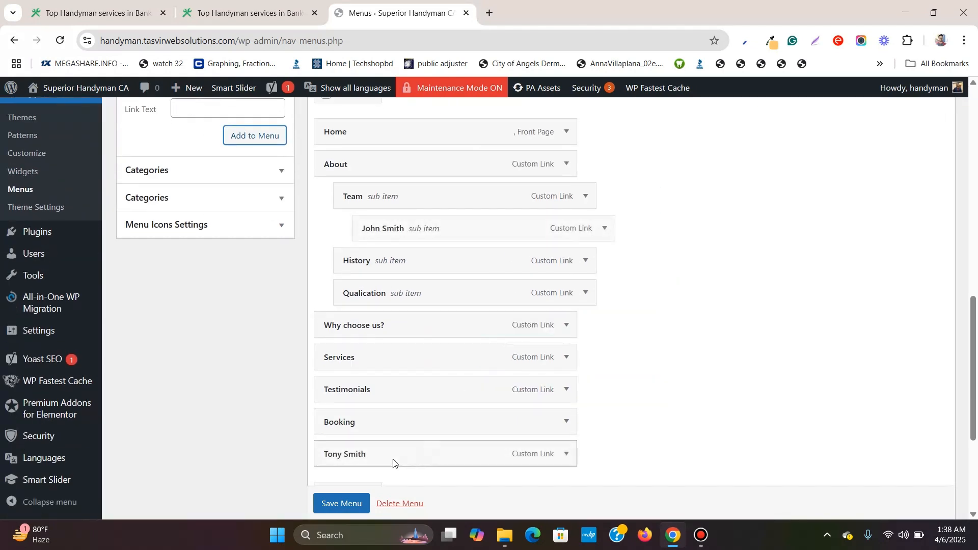
pyautogui.moveTo(393, 459); pyautogui.dragTo(439, 266)
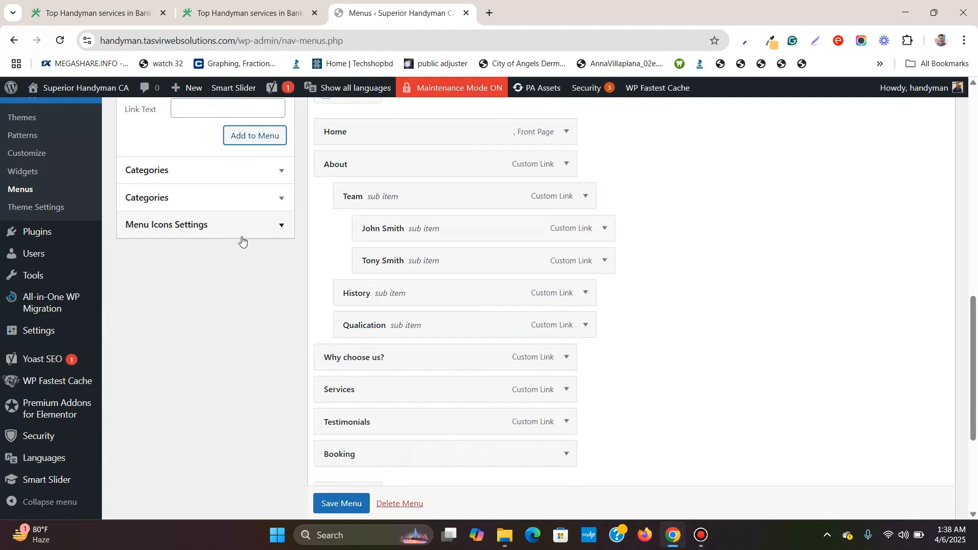
# - Add a custom link with the third team member's full name and a placeholder URL, and nest it under Team, below the second member
pyautogui.scroll(3, 242, 240)
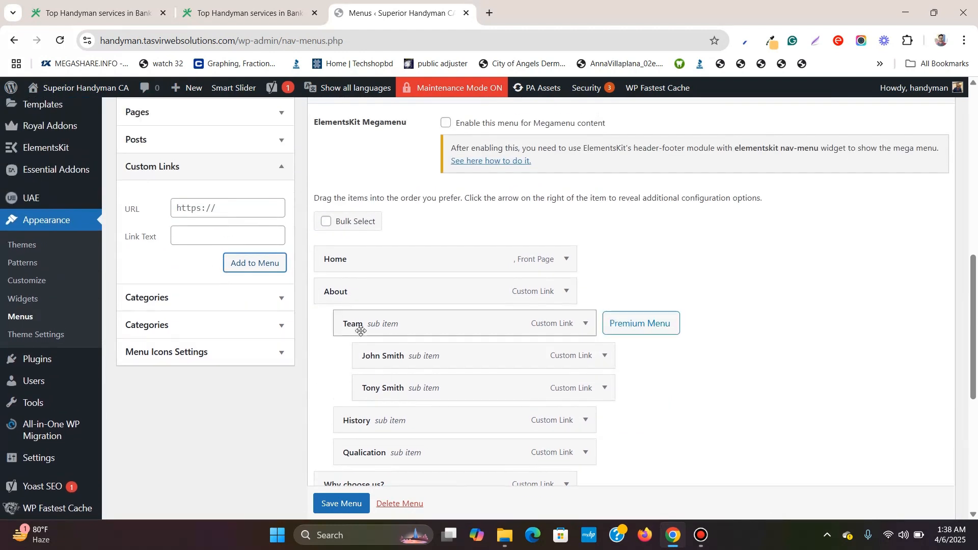
pyautogui.click(214, 233)
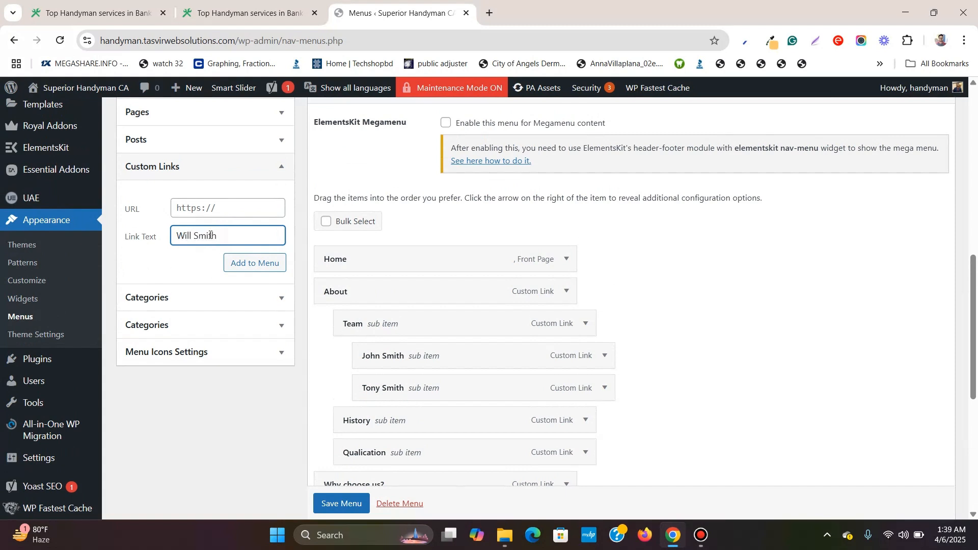
pyautogui.click(253, 215)
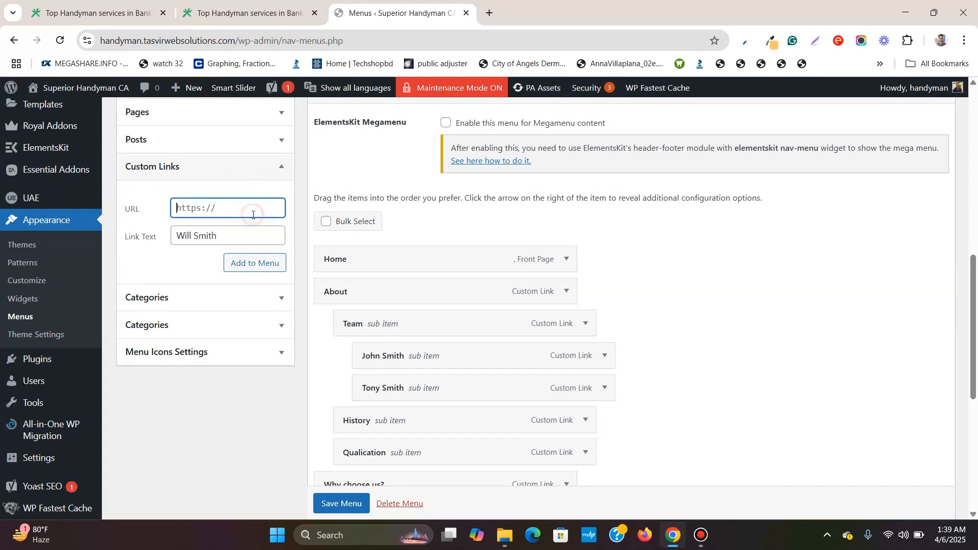
pyautogui.click(258, 263)
pyautogui.scroll(-3, 415, 168)
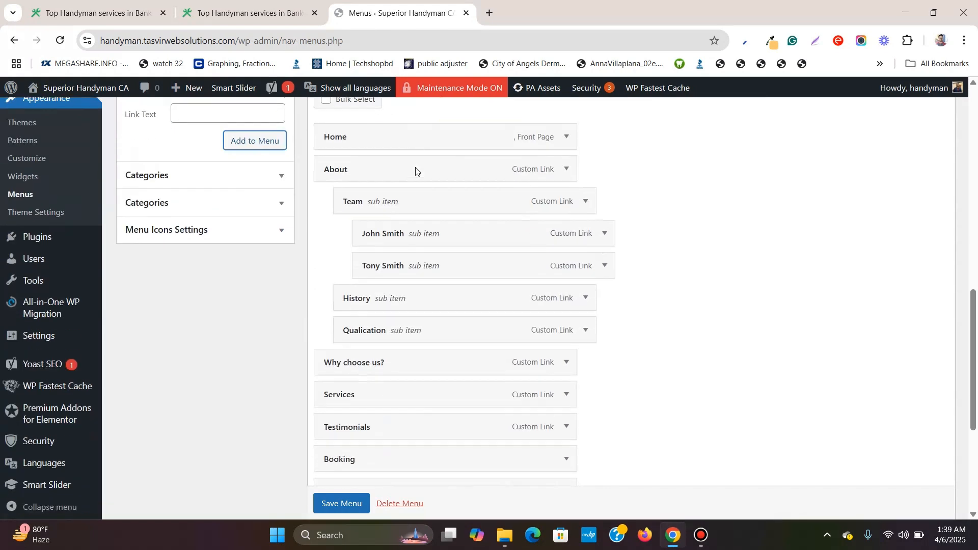
pyautogui.moveTo(404, 427); pyautogui.dragTo(441, 233)
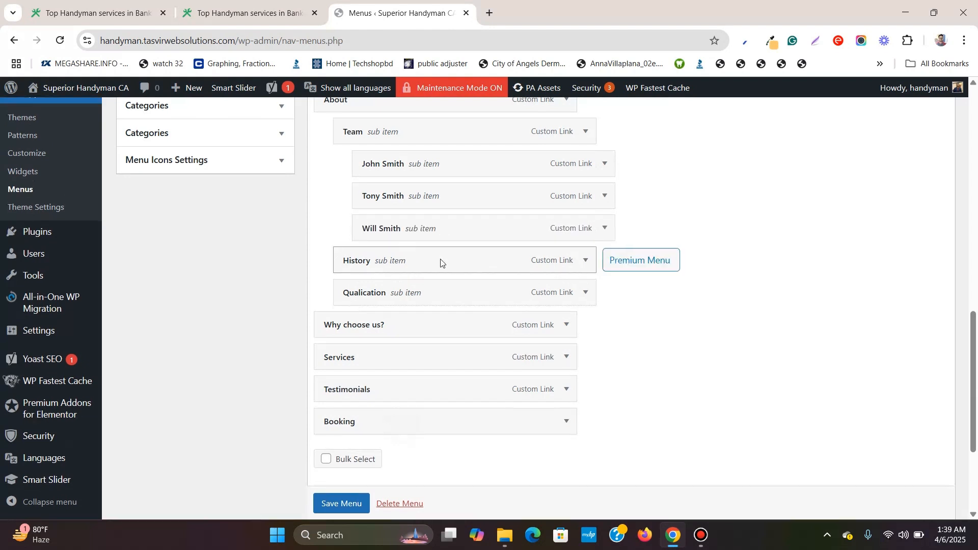
# - Save Main Menu with the three team members nested under Team
pyautogui.scroll(-1, 438, 262)
pyautogui.click(360, 511)
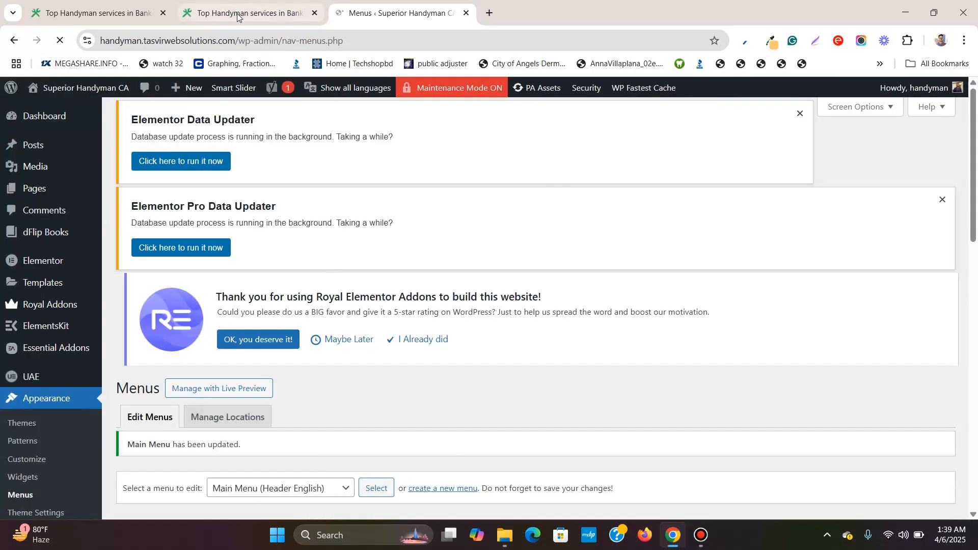
# - Reload the live homepage and check the team members in the Team submenu of the About dropdown
pyautogui.click(245, 14)
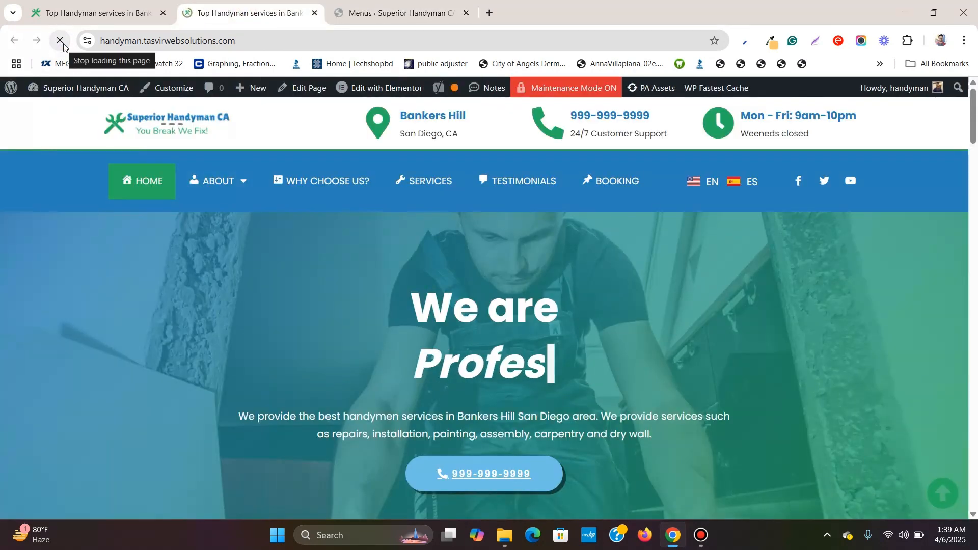
pyautogui.moveTo(234, 184)
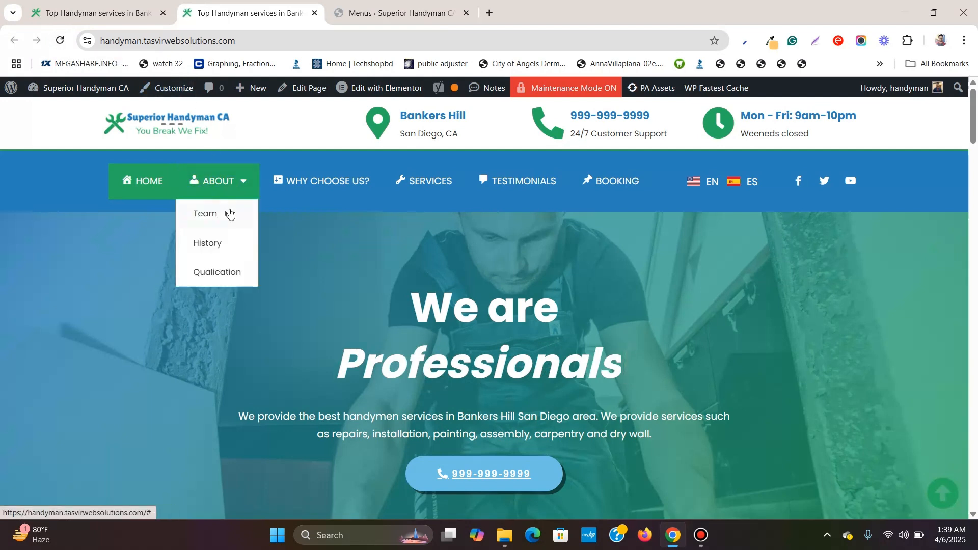
pyautogui.moveTo(227, 215)
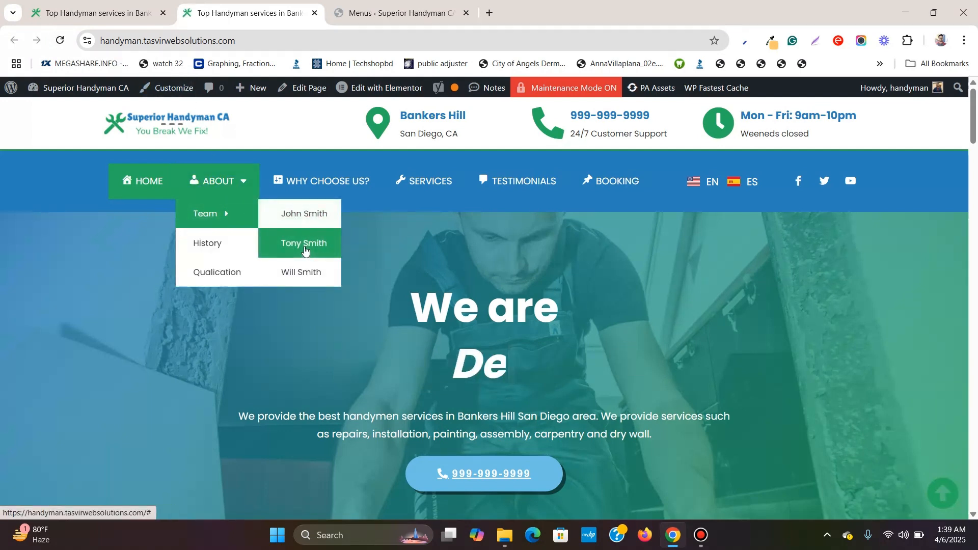